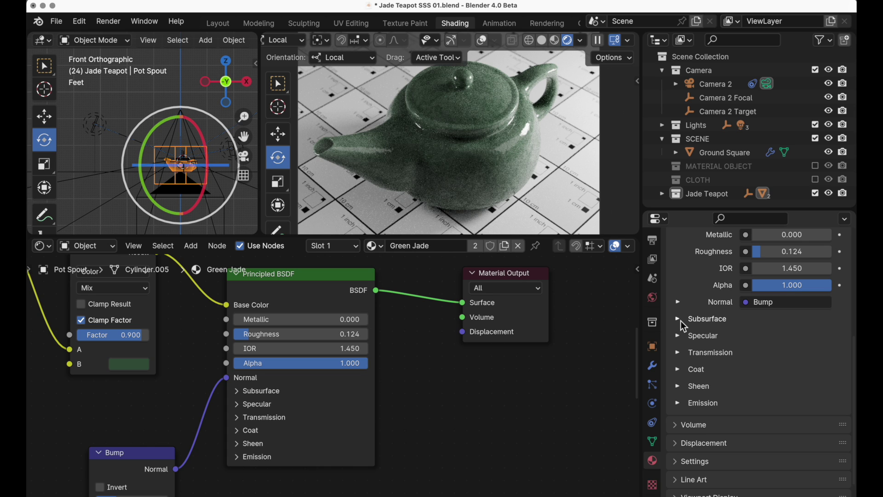
Step: Expand Green Jade's Subsurface panel to review Random Walk, weight 1.000 and radius 1.000 values
{"action": "left_click", "coordinate": [678, 319]}
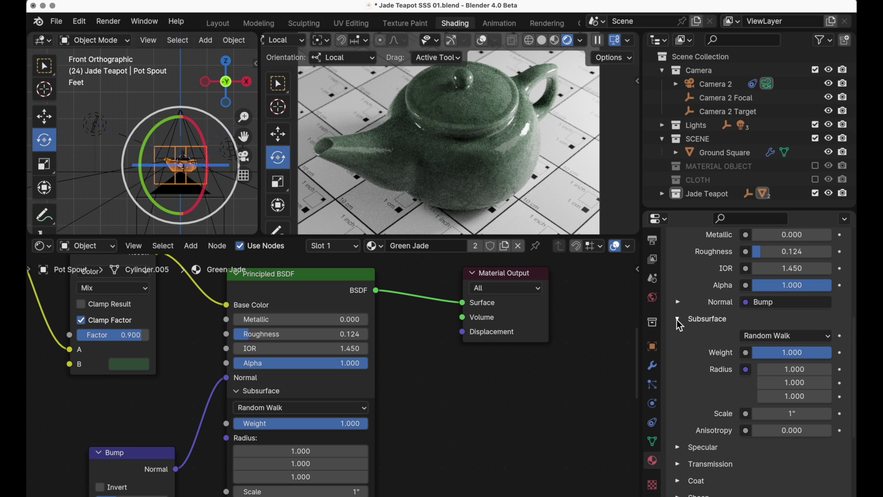
{"action": "scroll", "coordinate": [317, 399], "scroll_direction": "down", "scroll_amount": 5}
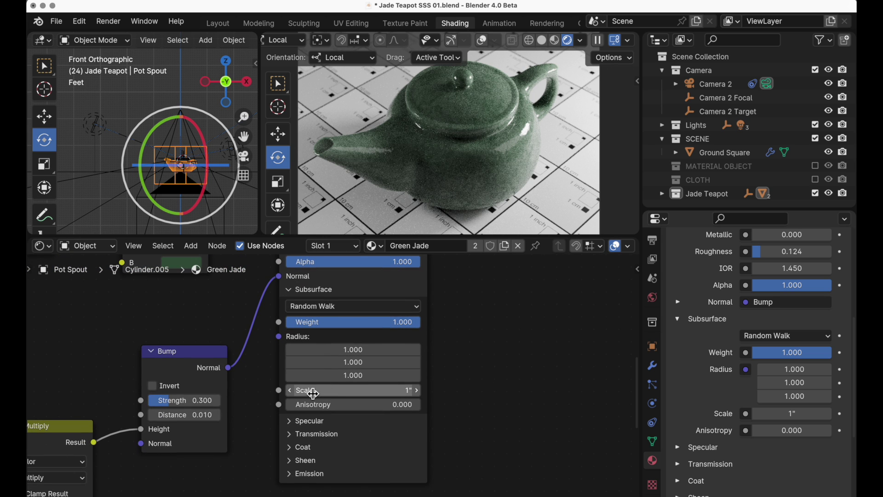
{"action": "scroll", "coordinate": [313, 393], "scroll_direction": "up", "scroll_amount": 5}
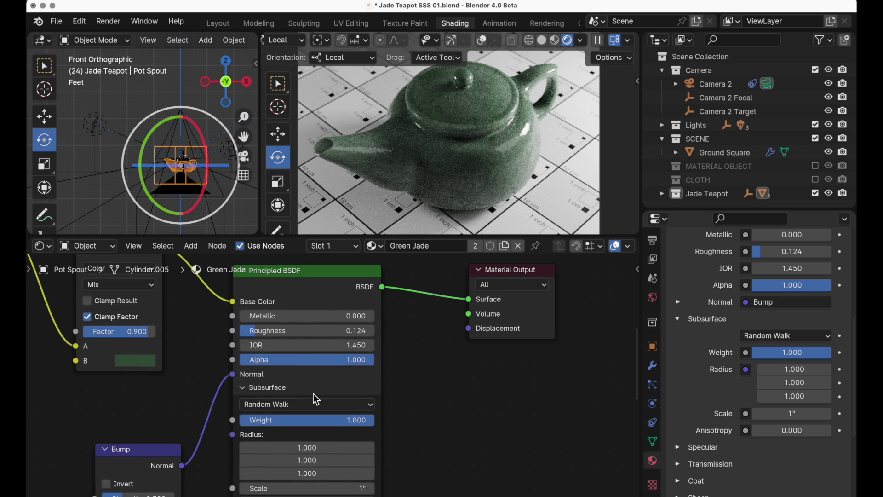
{"action": "scroll", "coordinate": [709, 423], "scroll_direction": "up", "scroll_amount": 4}
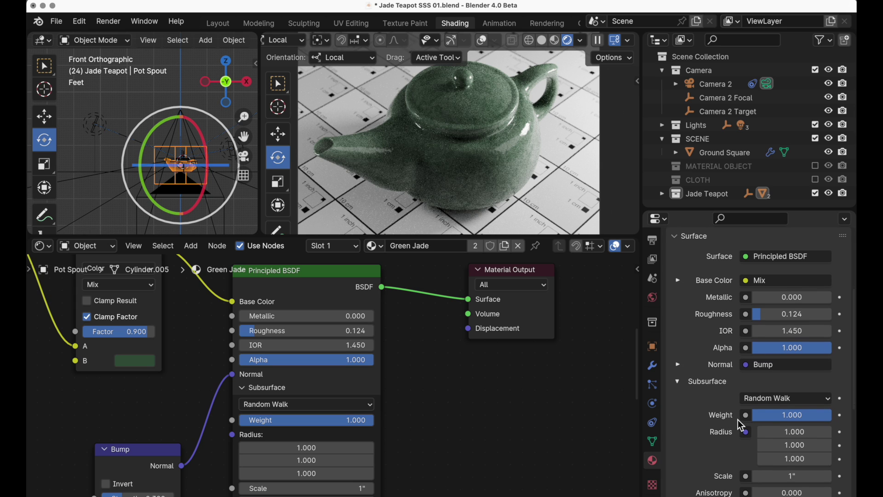
{"action": "scroll", "coordinate": [740, 423], "scroll_direction": "down", "scroll_amount": 4}
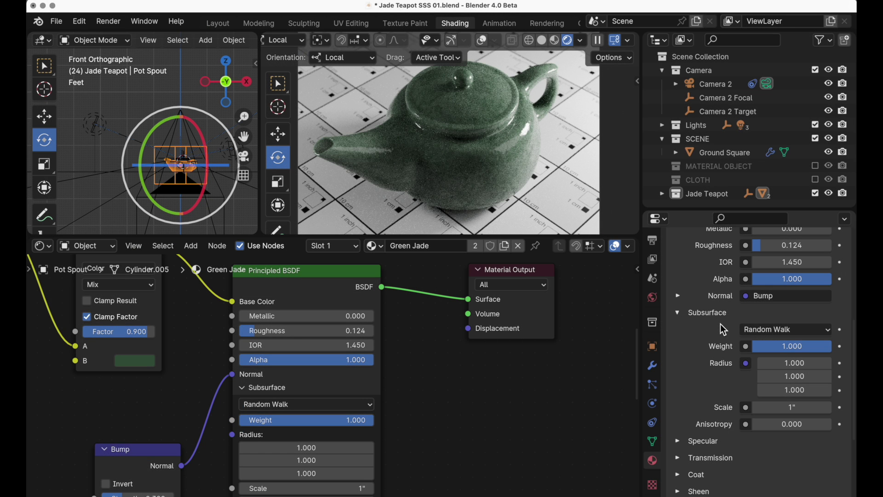
{"action": "left_click", "coordinate": [747, 329]}
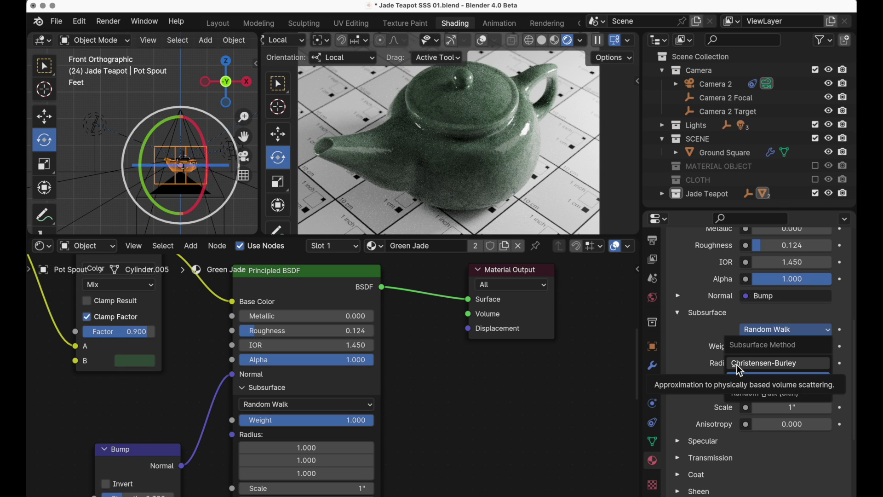
{"action": "left_click", "coordinate": [815, 330]}
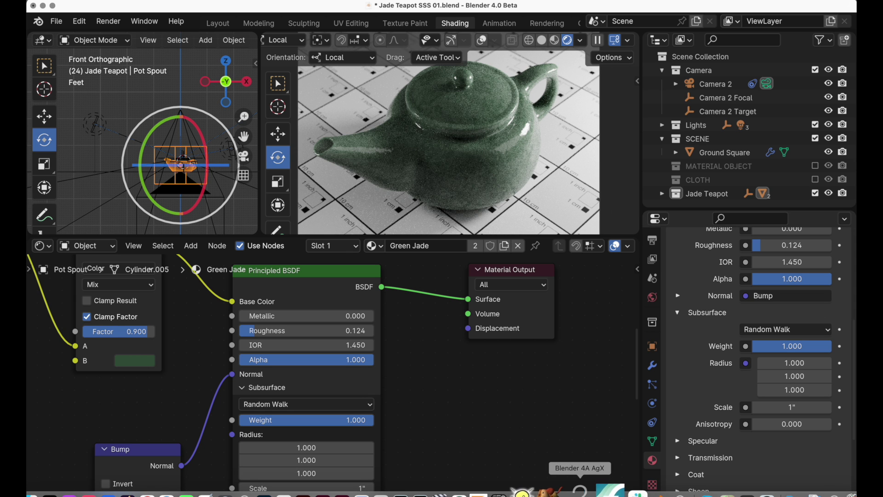
{"action": "left_click", "coordinate": [574, 490]}
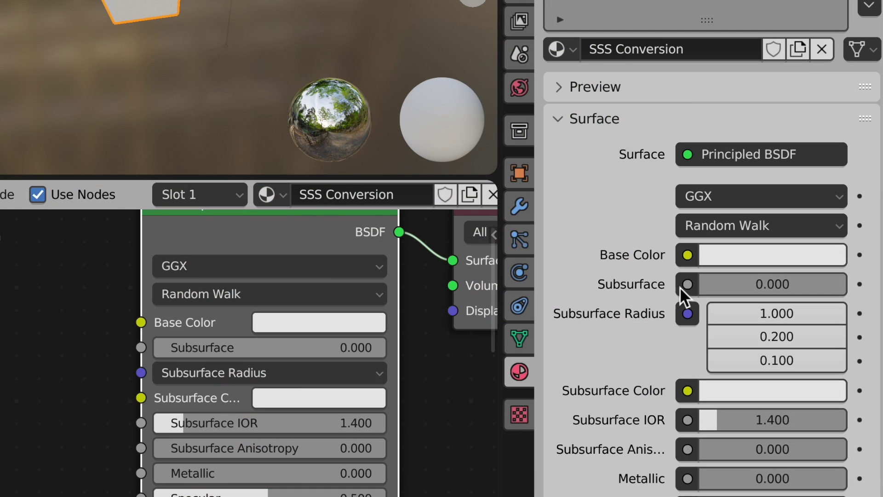
{"action": "left_click", "coordinate": [722, 224]}
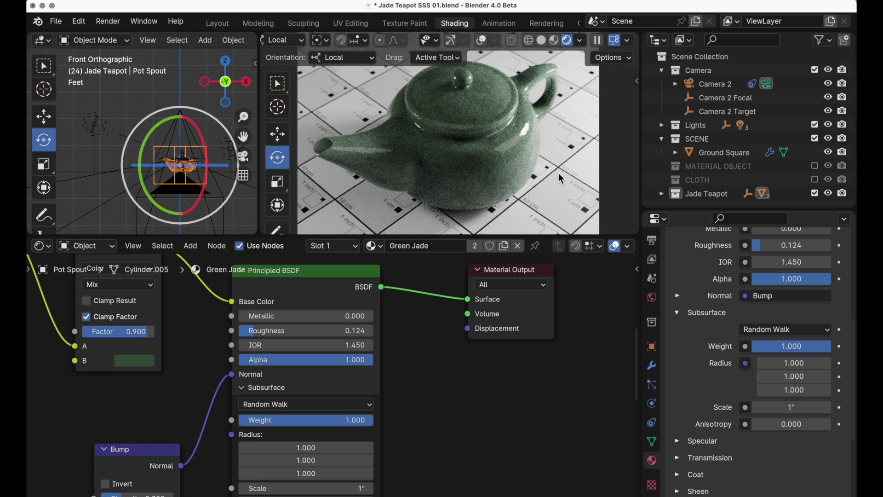
{"action": "left_click", "coordinate": [638, 81]}
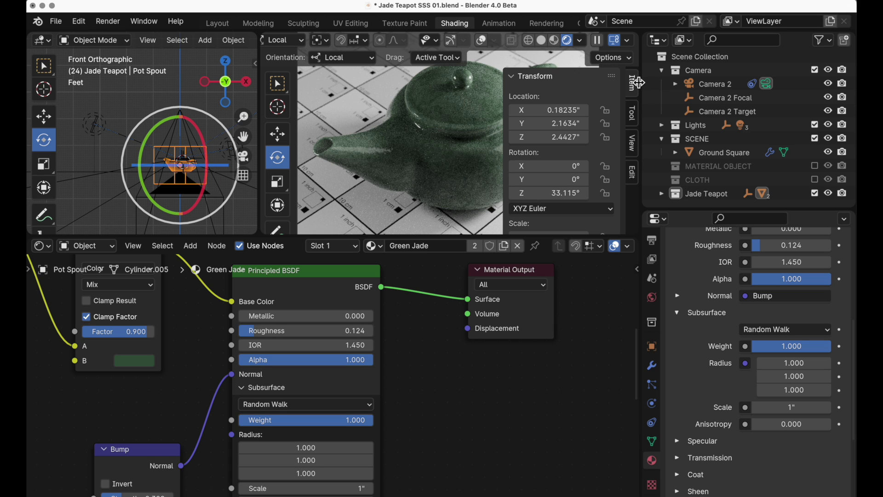
{"action": "scroll", "coordinate": [575, 184], "scroll_direction": "down", "scroll_amount": 6}
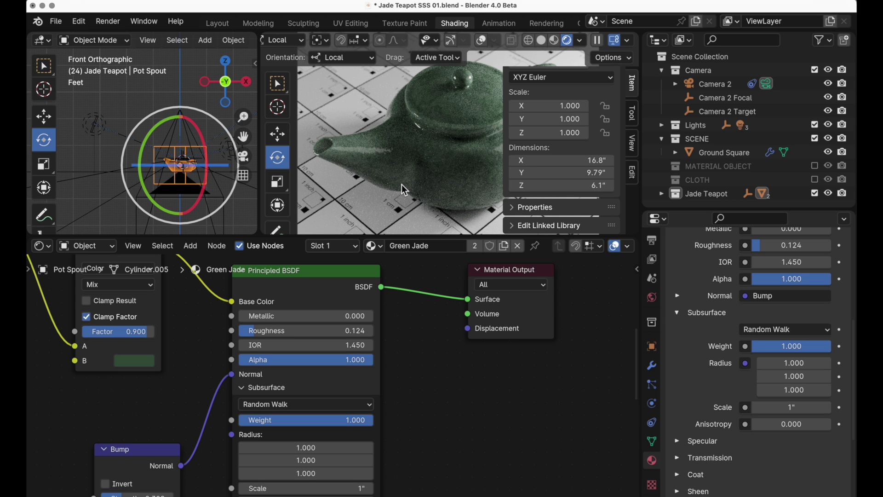
{"action": "key", "text": "n"}
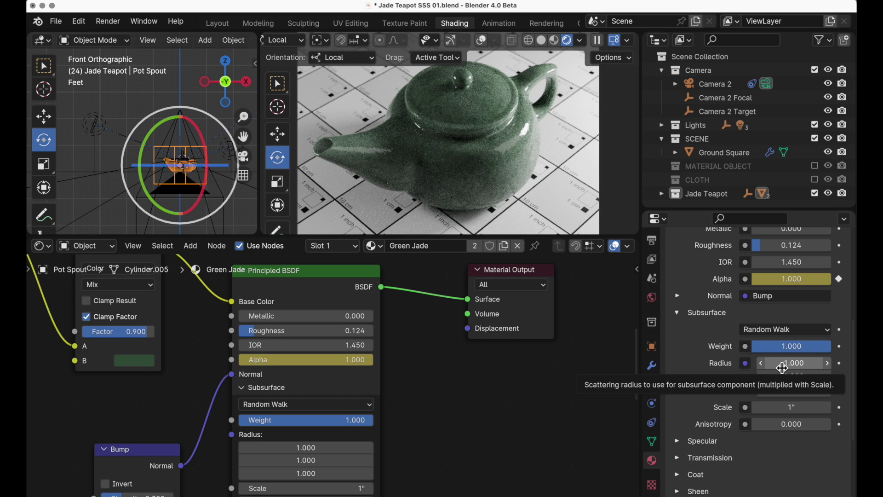
Step: Set the first and third subsurface radius values to 0.4, keeping the second at 1.0
{"action": "left_click", "coordinate": [787, 366]}
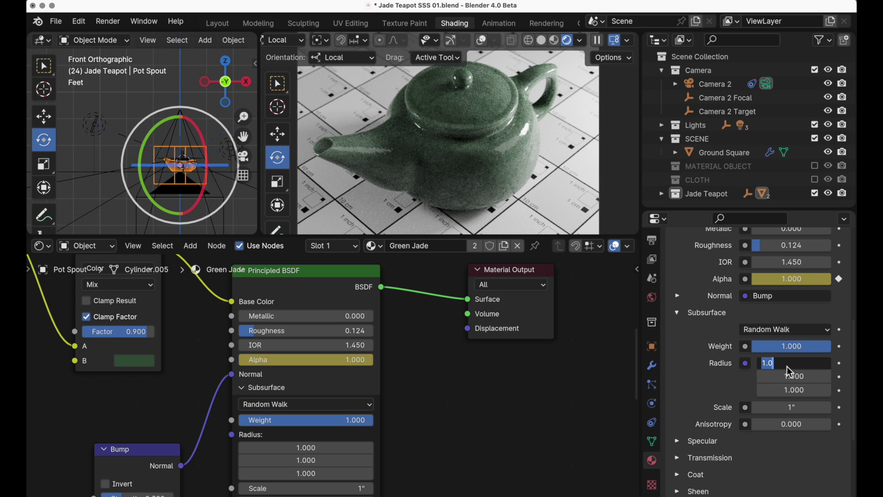
{"action": "type", "text": ".4"}
{"action": "key", "text": "Tab"}
{"action": "key", "text": "Tab"}
{"action": "type", "text": ".4"}
{"action": "key", "text": "Tab"}
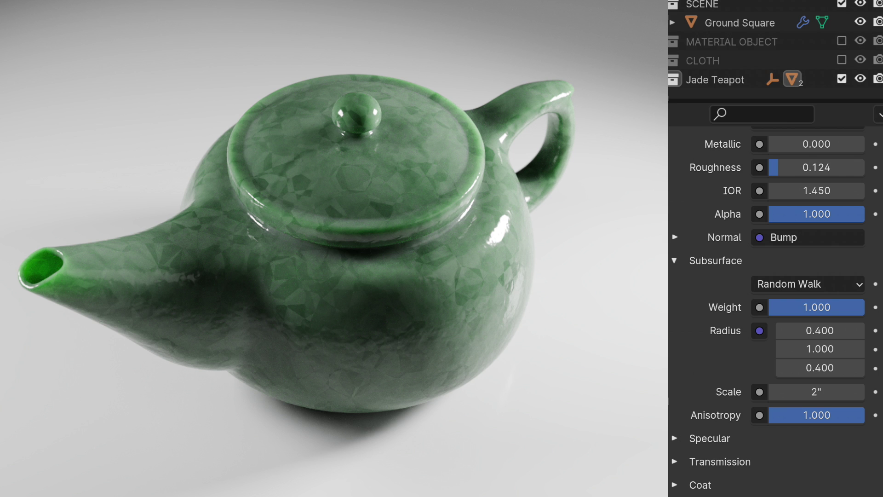
Step: Reset the teapot's subsurface anisotropy to 0
{"action": "key", "text": "BackSpace"}
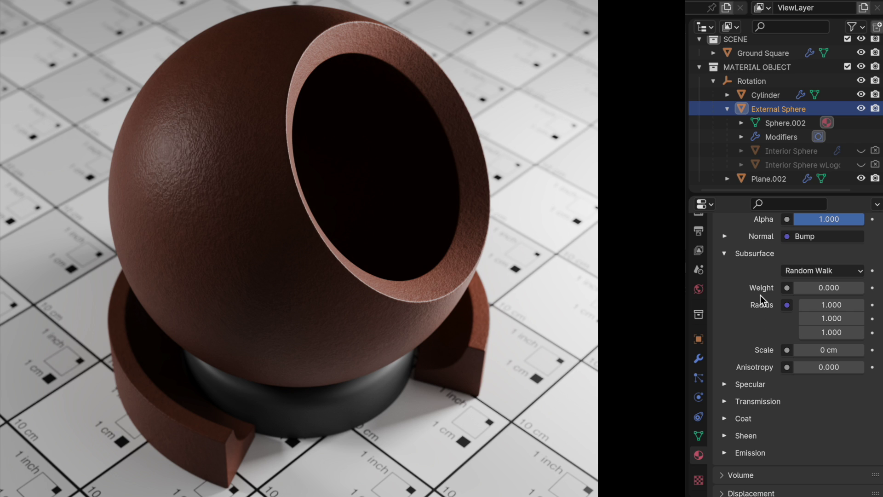
Step: Raise the sphere's subsurface weight to 1.000 and set its scale to 3 cm
{"action": "left_click_drag", "start_coordinate": [799, 291], "coordinate": [867, 287]}
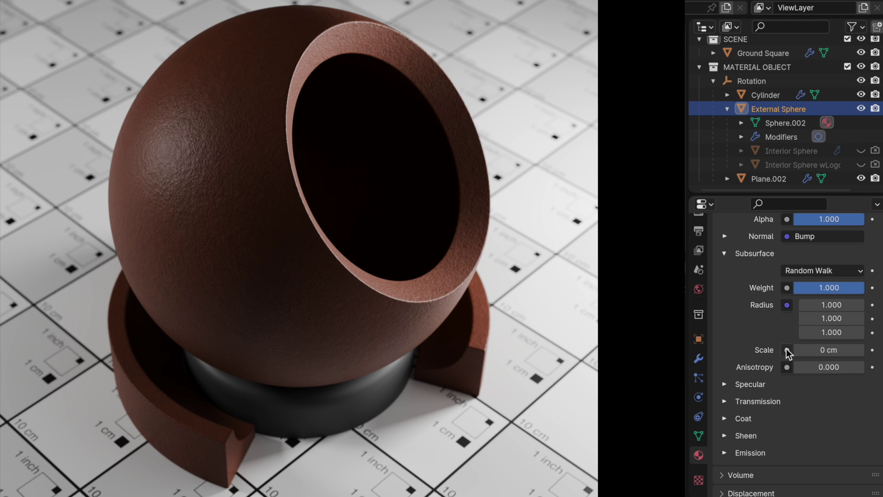
{"action": "left_click", "coordinate": [829, 353]}
{"action": "type", "text": "3cm"}
{"action": "key", "text": "Return"}
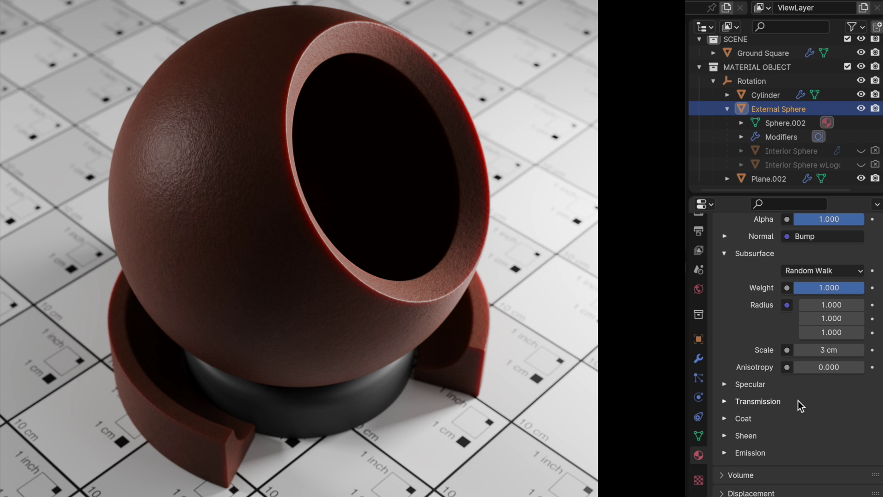
Step: Choose Random Walk (Skin) as the sphere's subsurface method
{"action": "left_click", "coordinate": [831, 269]}
{"action": "left_click", "coordinate": [832, 335]}
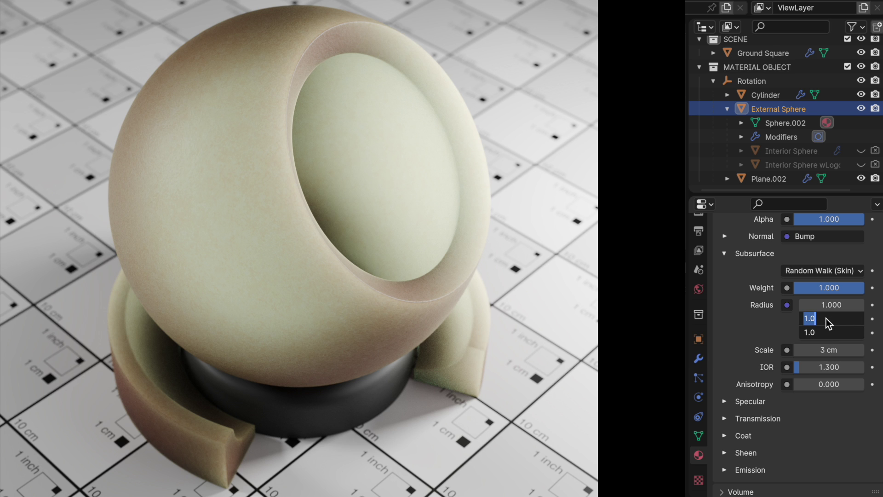
Step: Enter 0.3 for the second and third subsurface radius values, giving 1.0, 0.3, 0.3
{"action": "type", "text": "0.3"}
{"action": "key", "text": "Return"}
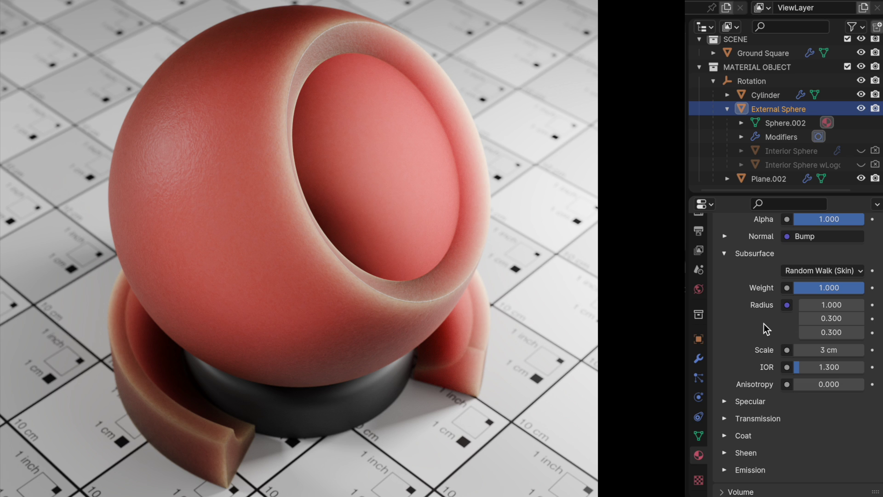
Step: Set subsurface anisotropy to 0.8 and subsurface scale to 2 cm
{"action": "left_click", "coordinate": [818, 384]}
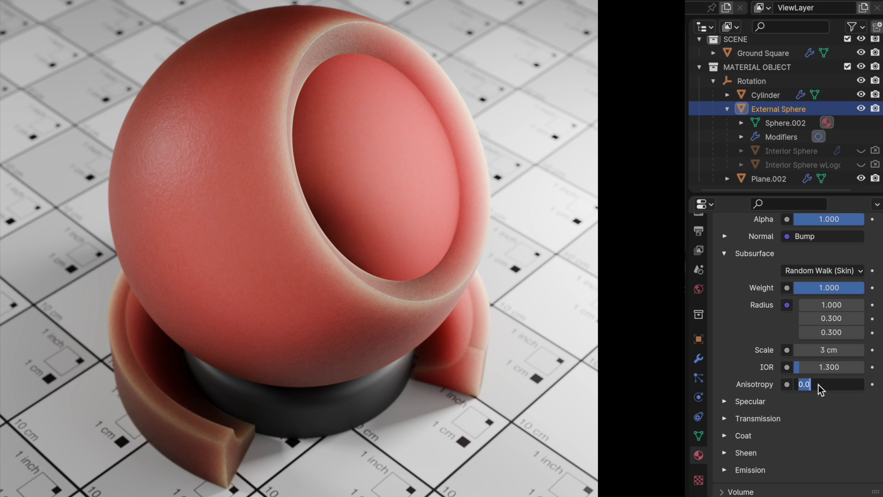
{"action": "key", "text": "Return"}
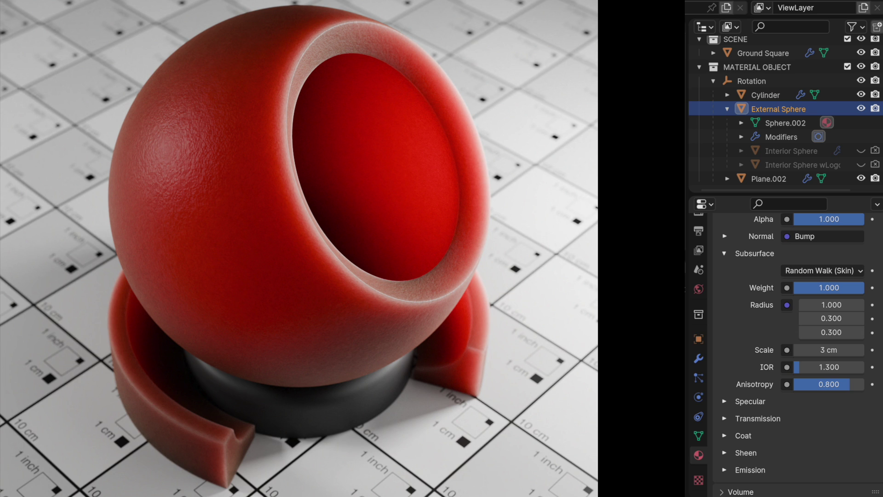
{"action": "left_click", "coordinate": [828, 349]}
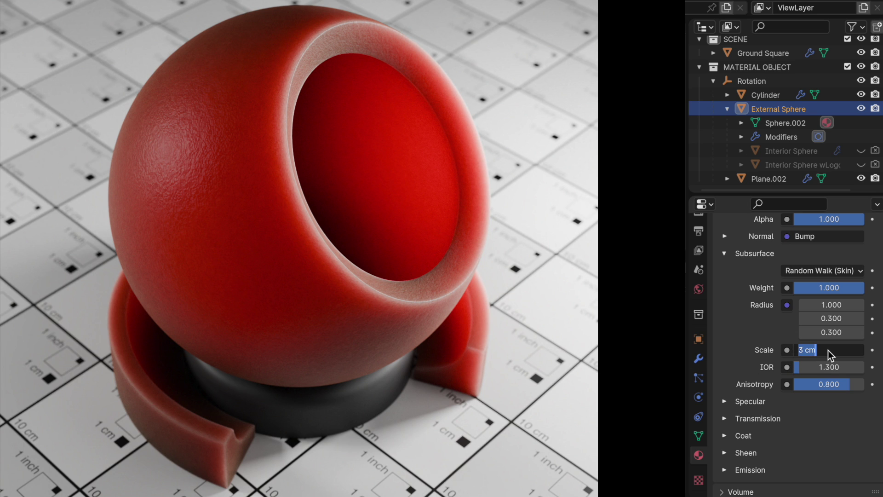
{"action": "type", "text": "2 cm"}
{"action": "key", "text": "Return"}
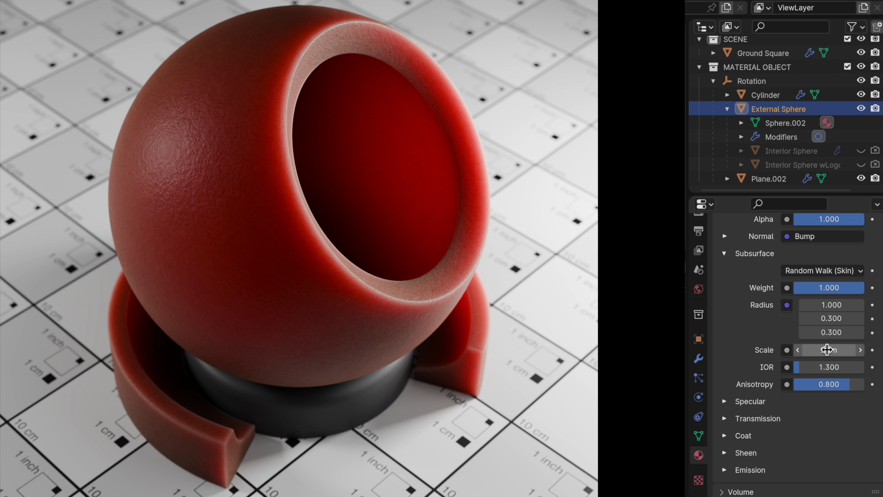
Step: Lower the subsurface weight to 0.5
{"action": "left_click", "coordinate": [843, 288]}
{"action": "key", "text": "BackSpace"}
{"action": "type", "text": ".5"}
{"action": "key", "text": "Return"}
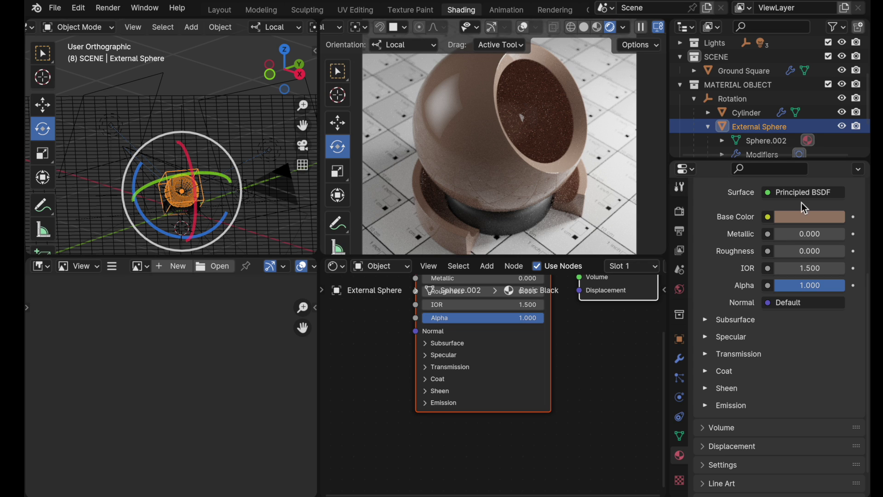
Step: Set the sphere's roughness to 0.3
{"action": "left_click", "coordinate": [798, 250]}
{"action": "key", "text": "BackSpace"}
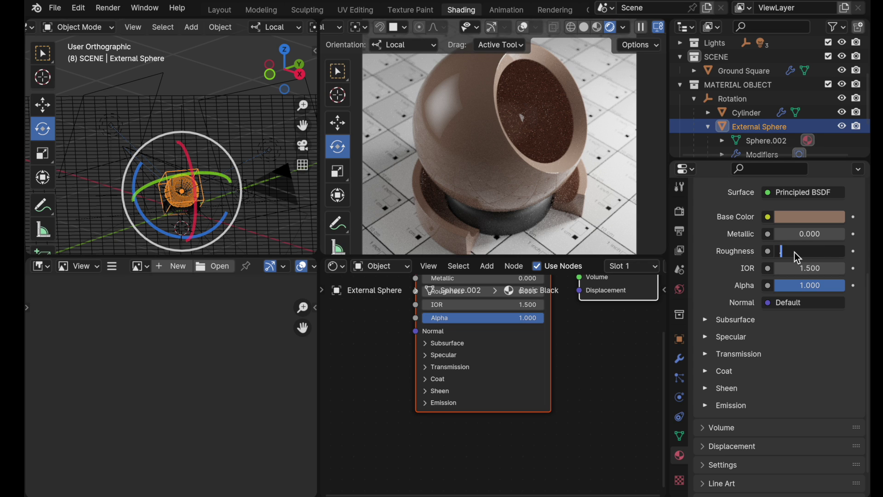
{"action": "type", "text": ".3"}
{"action": "key", "text": "Return"}
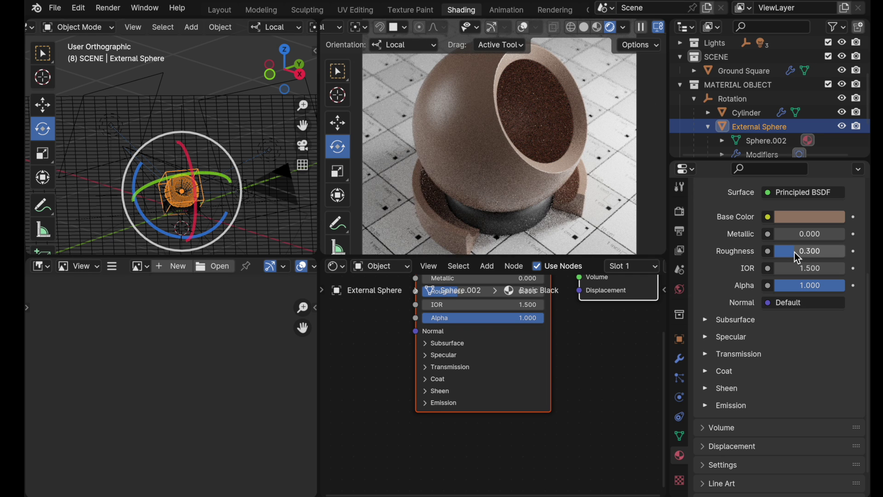
Step: Expand the Subsurface panel and select the Random Walk (Skin) method
{"action": "left_click", "coordinate": [707, 322]}
{"action": "left_click", "coordinate": [779, 339]}
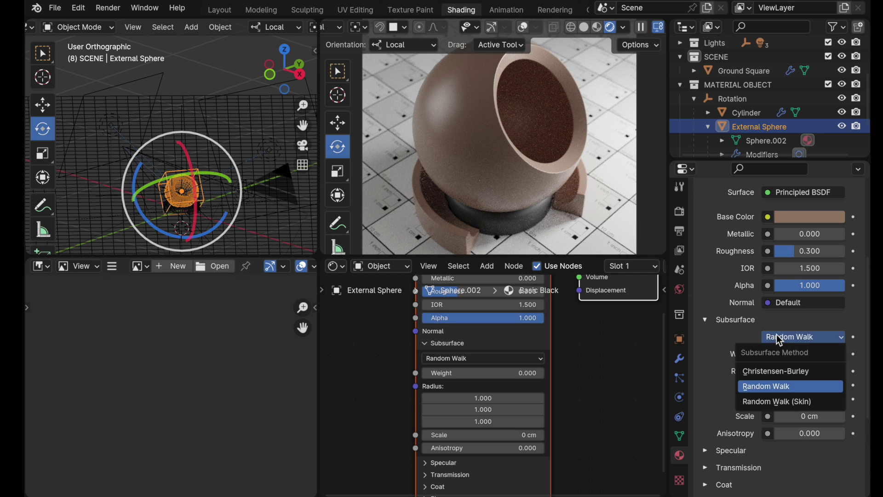
{"action": "left_click", "coordinate": [779, 402]}
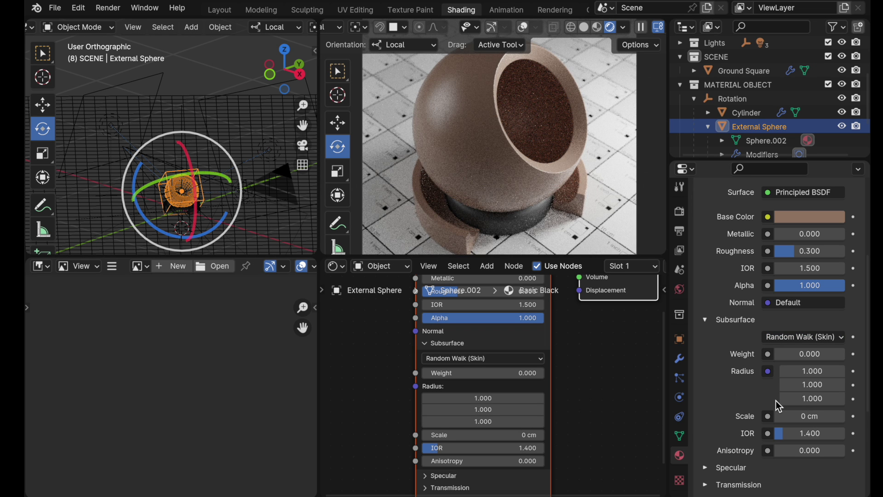
Step: Set the Random Walk (Skin) subsurface weight to 1
{"action": "double_click", "coordinate": [809, 353]}
{"action": "type", "text": "1"}
{"action": "key", "text": "Return"}
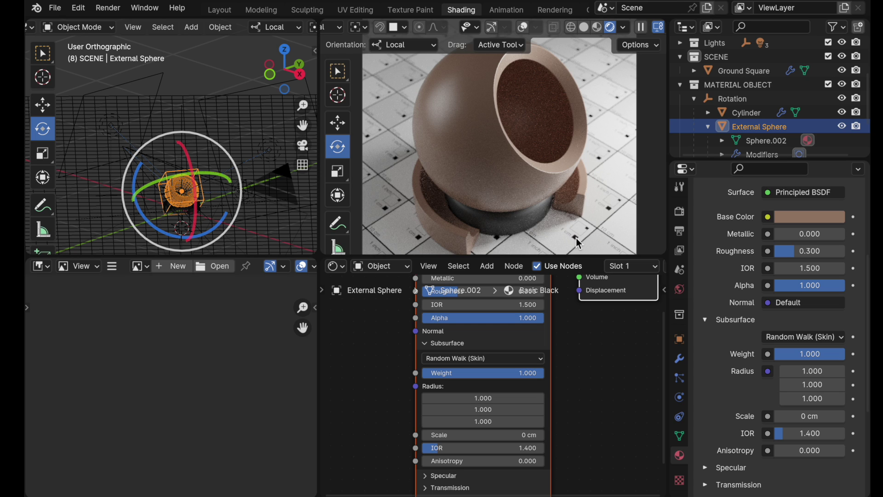
Step: Change the sphere's subsurface scale to 2.5 cm
{"action": "left_click", "coordinate": [813, 420]}
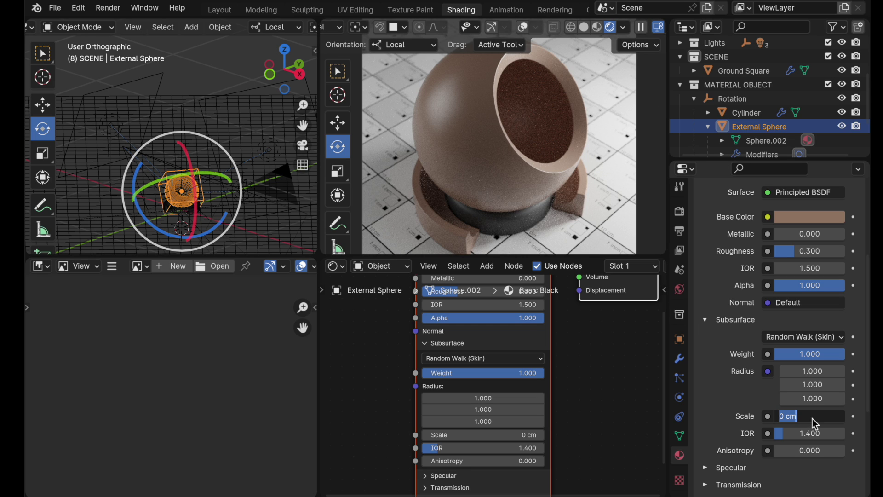
{"action": "type", "text": "2.5"}
{"action": "key", "text": "Return"}
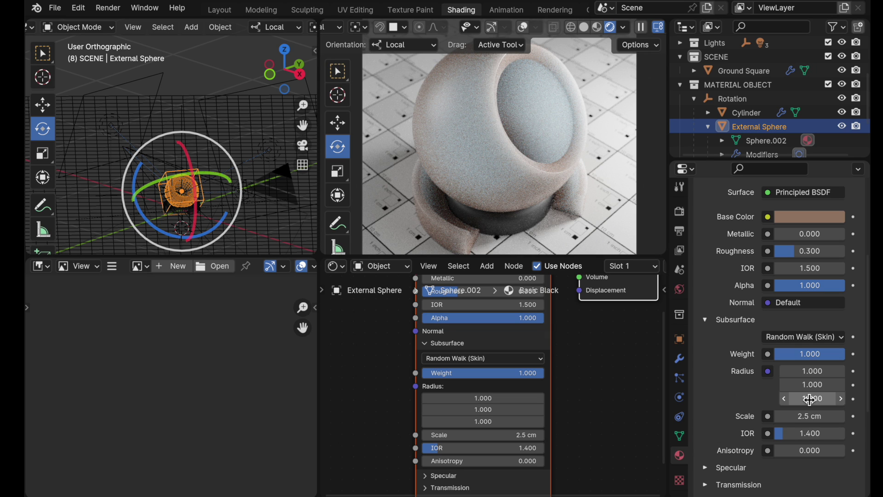
Step: Try subsurface radius values: 0.5 for the second and third fields, then 0.2 for the third
{"action": "left_click_drag", "start_coordinate": [810, 398], "coordinate": [820, 387]}
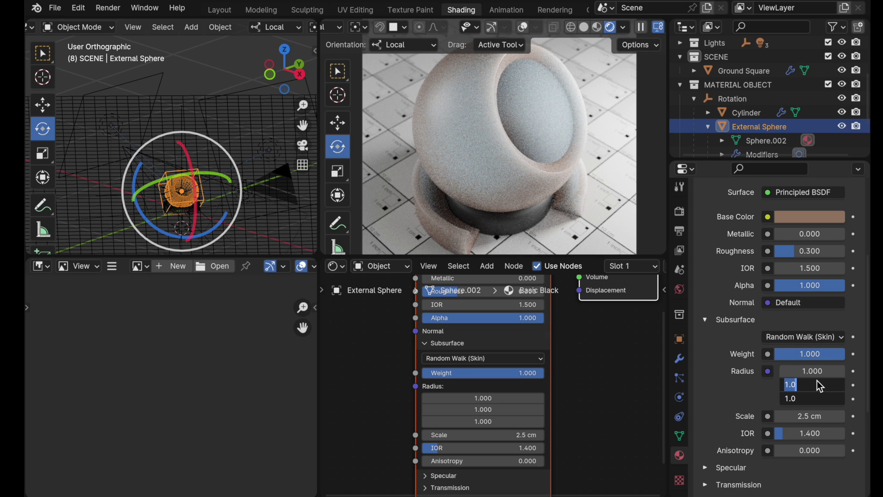
{"action": "type", "text": "0.5"}
{"action": "key", "text": "Return"}
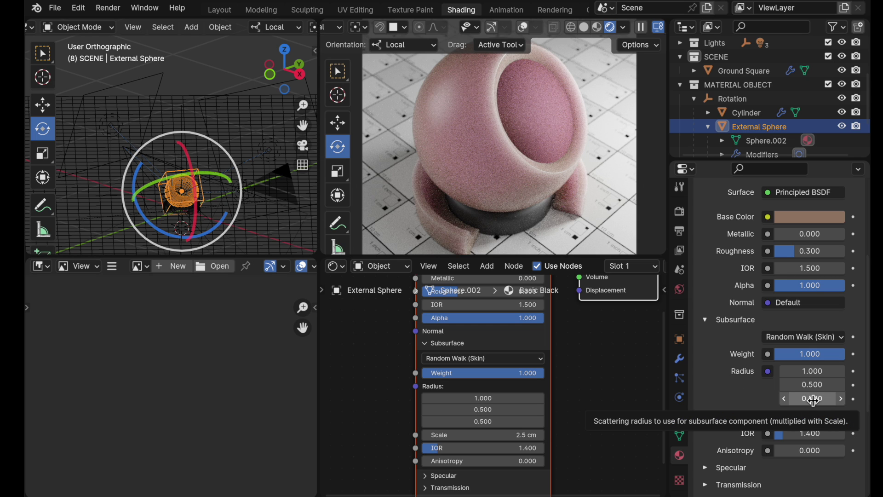
{"action": "left_click", "coordinate": [813, 399]}
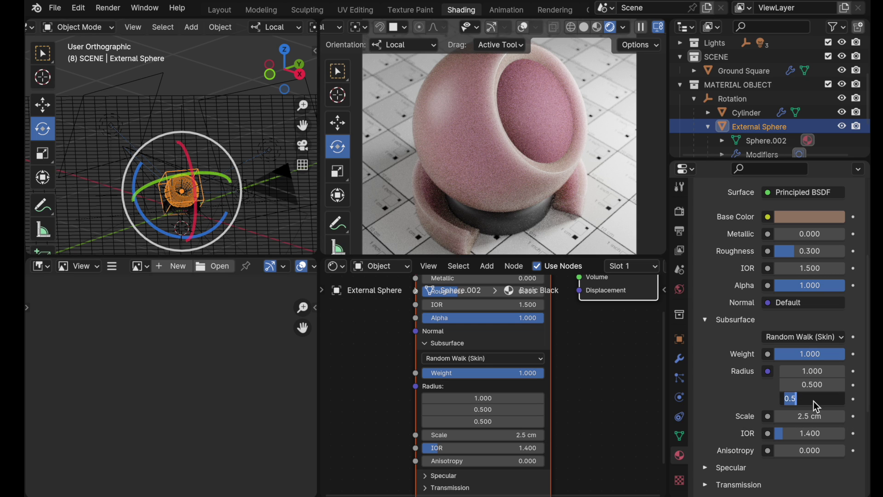
{"action": "type", "text": "0.2"}
{"action": "key", "text": "Return"}
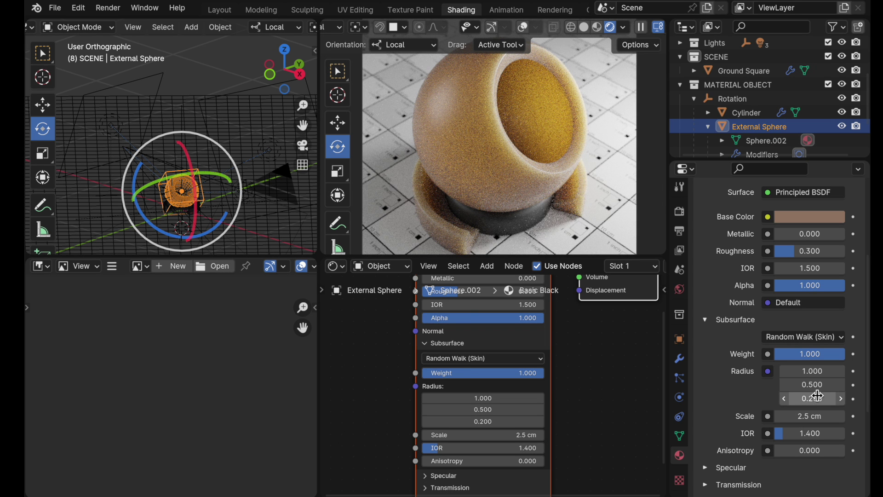
Step: Set the second subsurface radius to 0.4 and the third to 0.3
{"action": "left_click", "coordinate": [813, 385]}
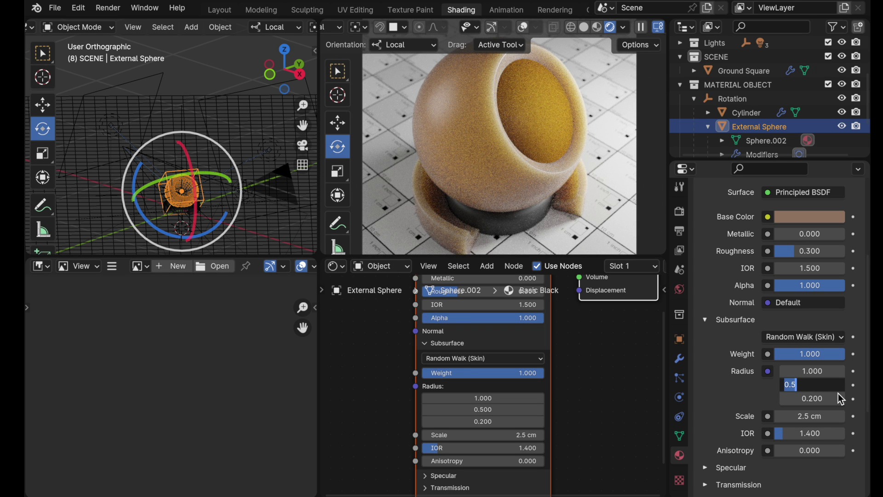
{"action": "type", "text": "0.4"}
{"action": "key", "text": "Return"}
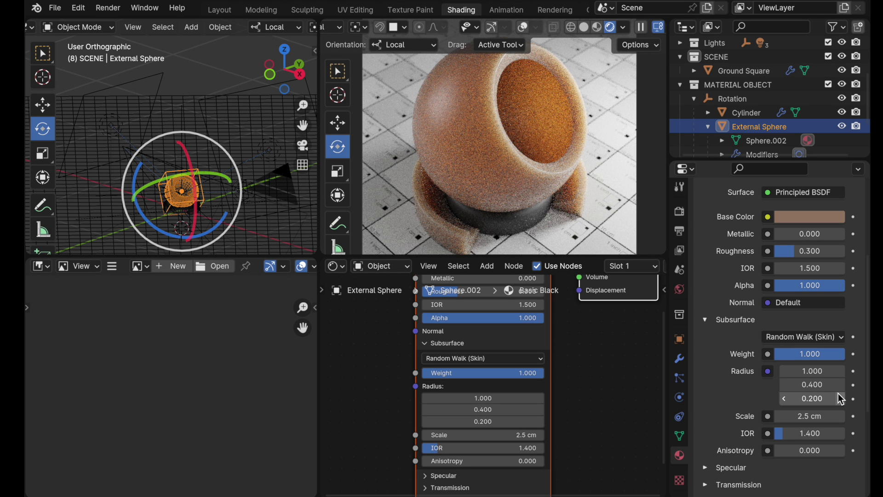
{"action": "left_click", "coordinate": [835, 399]}
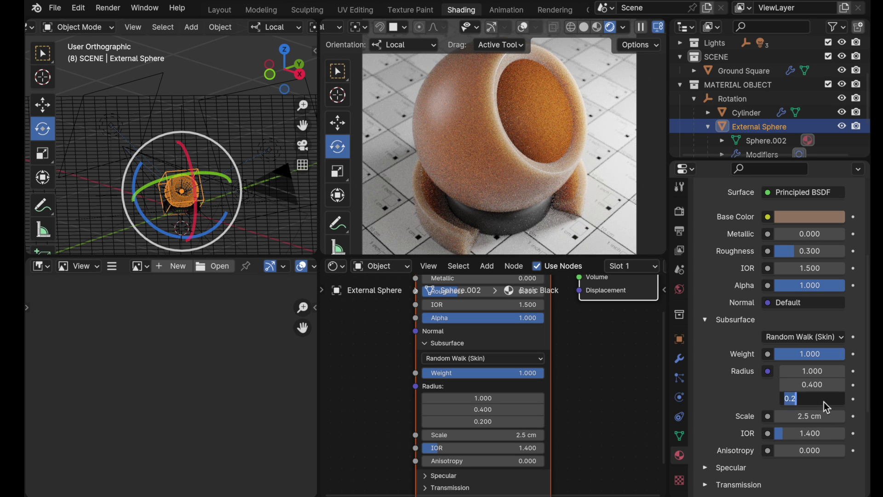
{"action": "type", "text": "0.3"}
{"action": "key", "text": "Return"}
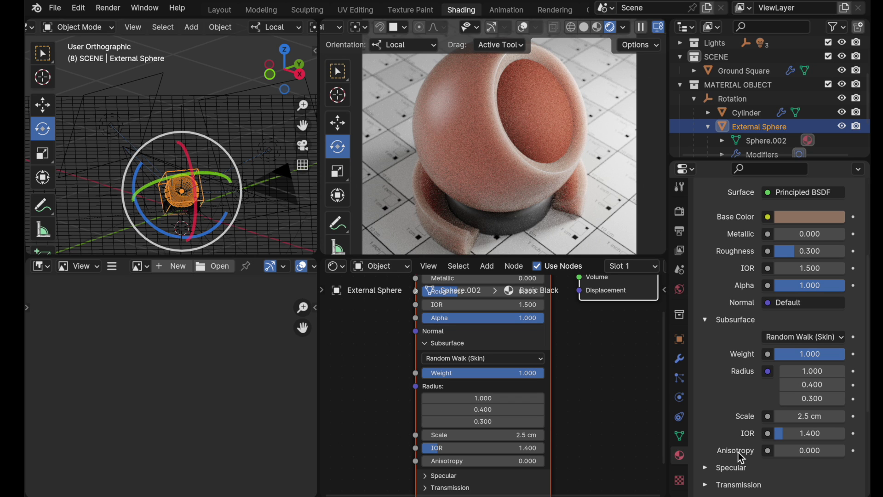
Step: Enter .8 in the External Sphere's Subsurface Anisotropy field
{"action": "left_click", "coordinate": [815, 452]}
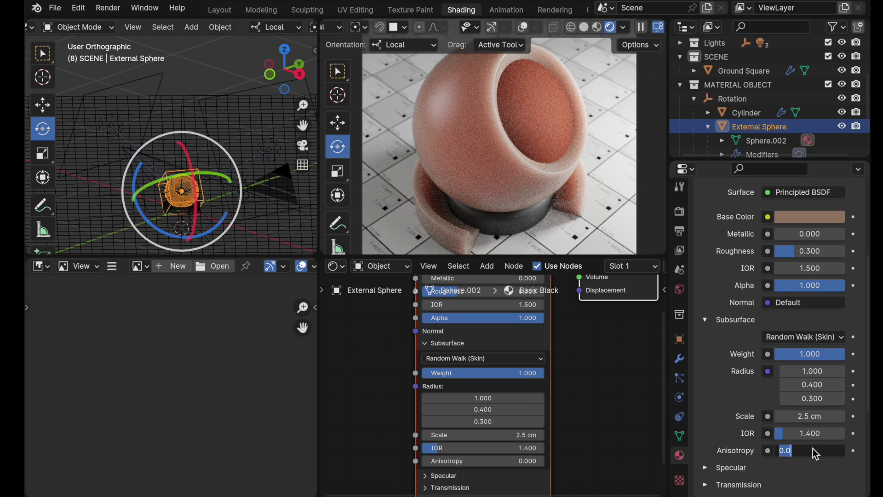
{"action": "type", "text": ".8"}
{"action": "key", "text": "Return"}
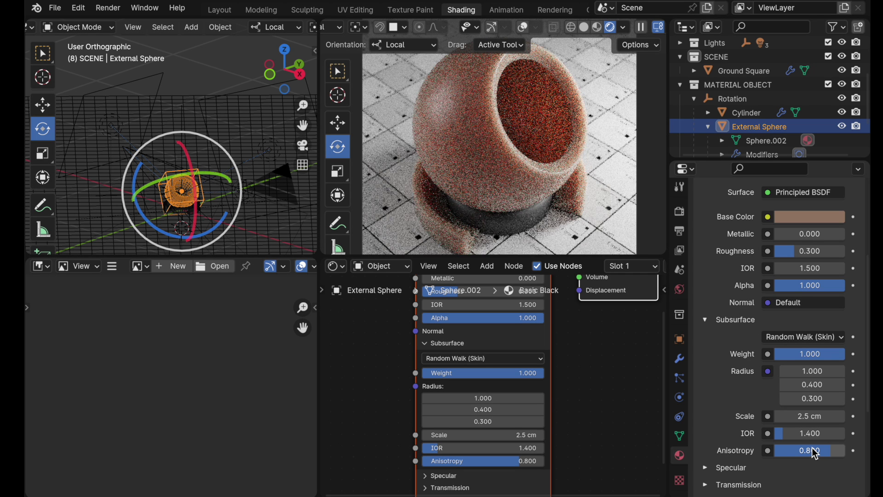